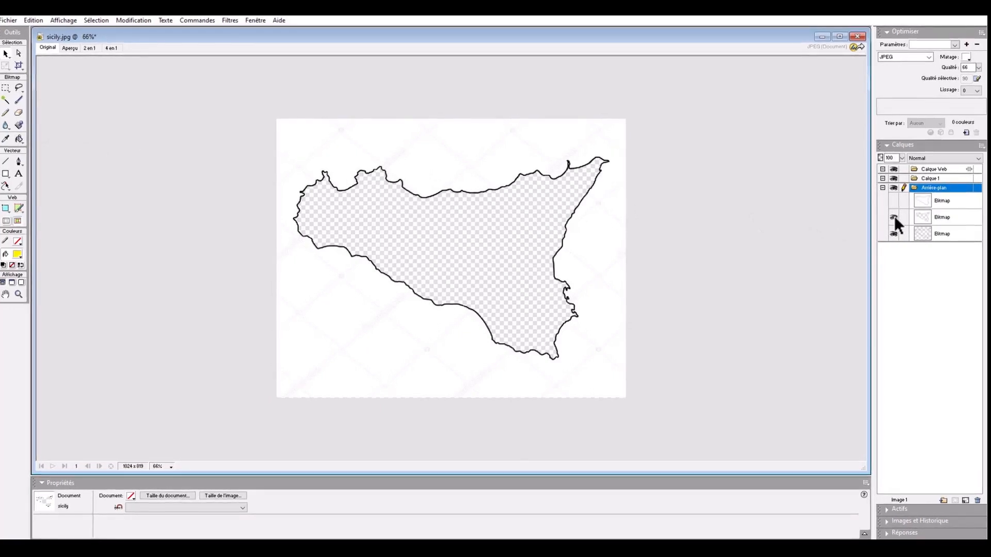
# Hide the middle bitmap in the Arrière-plan layer of sicily.jpg and activate the rectangular marquee selection tool
pyautogui.click(891, 217)
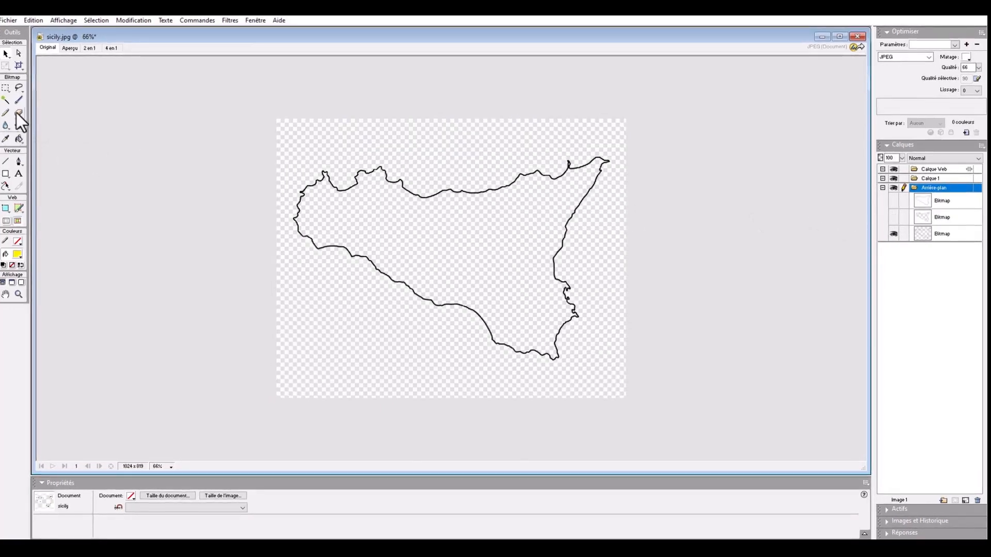
pyautogui.click(5, 100)
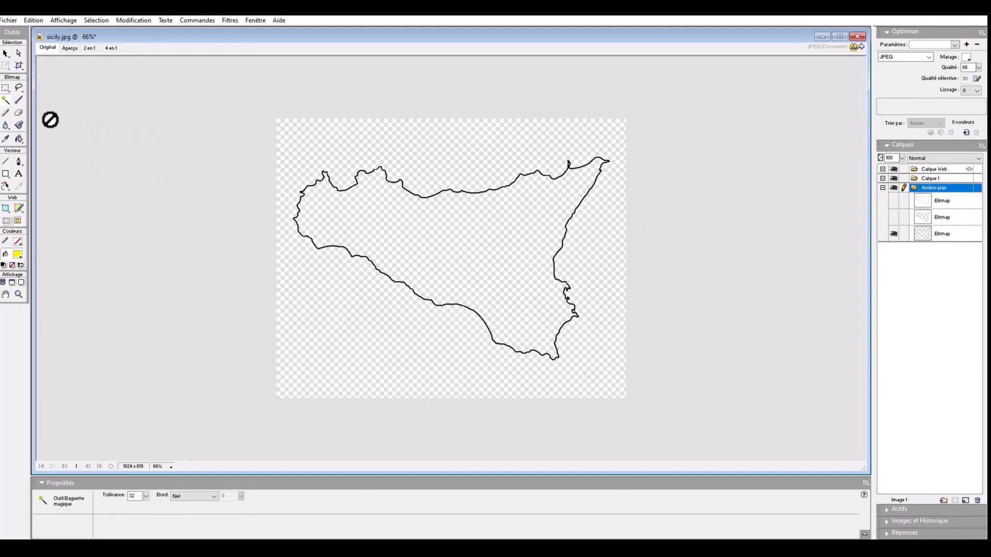
pyautogui.click(5, 89)
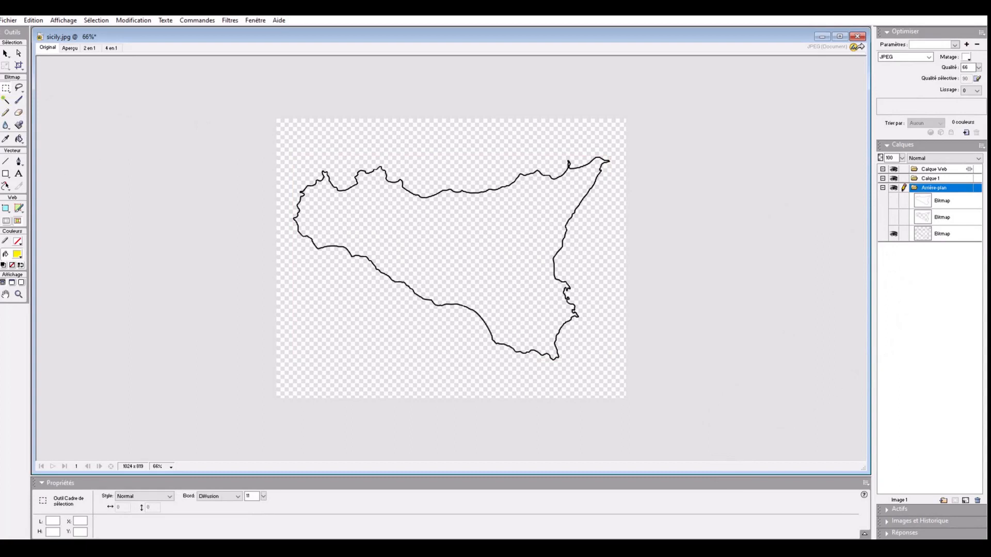
# Switch to ProShow and preview the pear map example on slide 2 and the transparent-centre map on slide 3
pyautogui.click(336, 548)
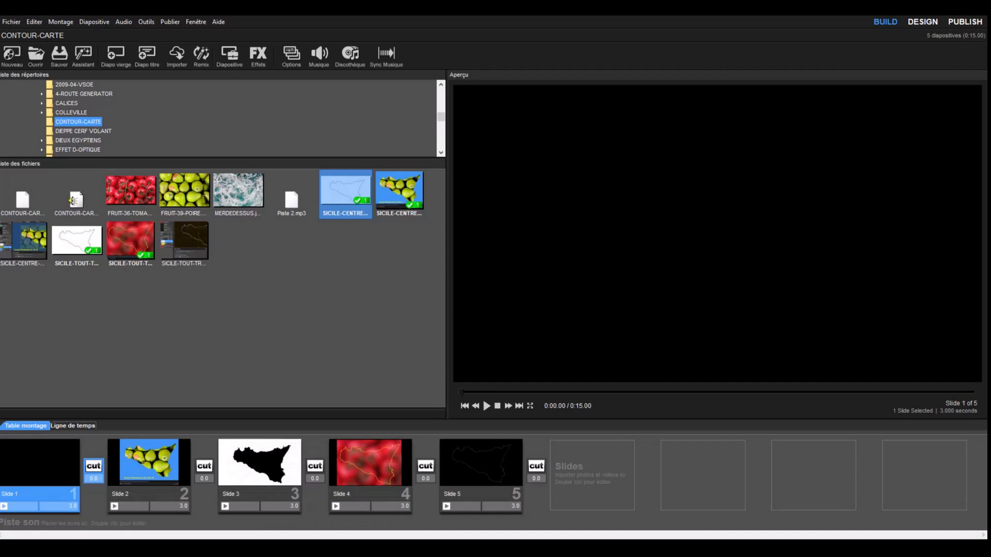
pyautogui.click(151, 460)
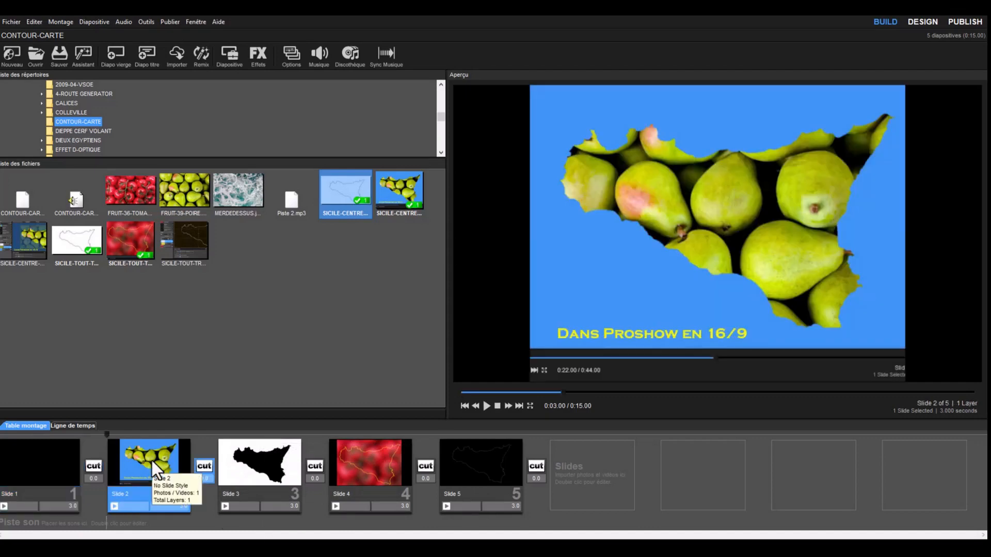
pyautogui.click(252, 460)
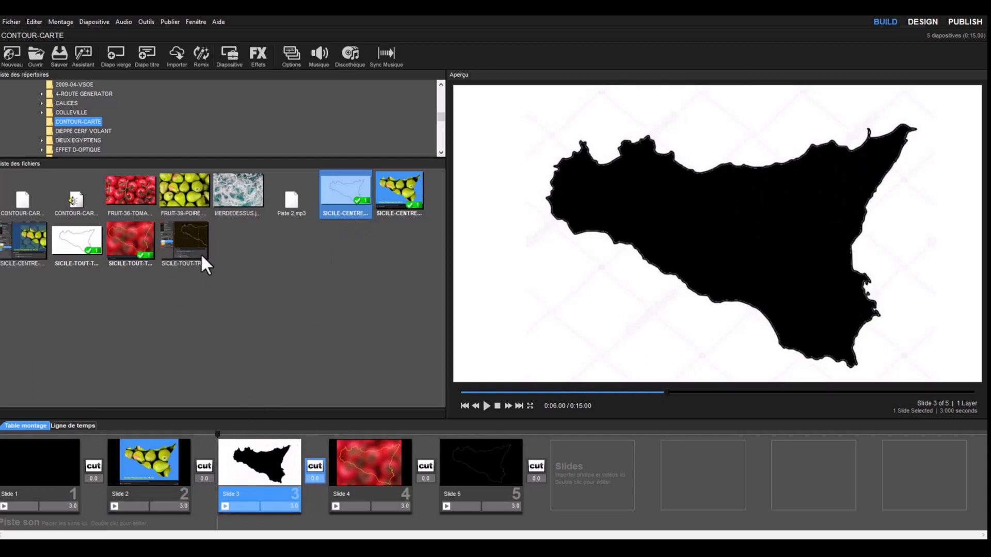
# Add the FRUIT-39-POIRE image to slide 3 and place it beneath the Sicily map layer
pyautogui.moveTo(184, 188); pyautogui.dragTo(261, 466)
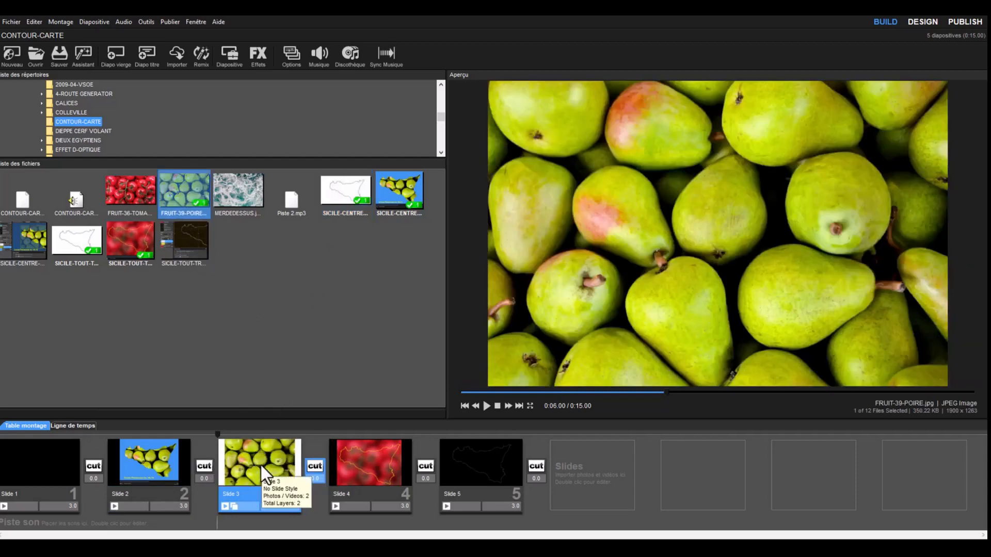
pyautogui.doubleClick(262, 466)
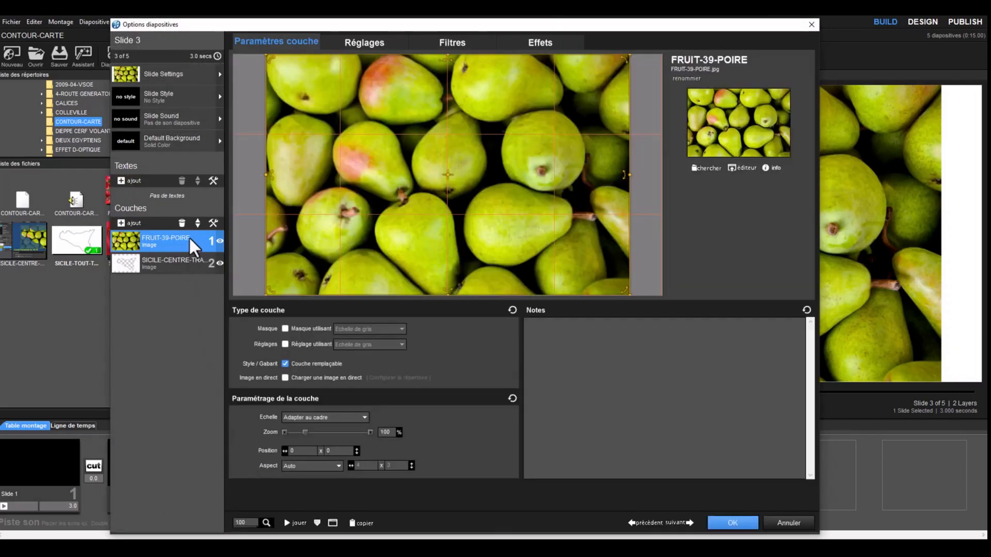
pyautogui.click(197, 225)
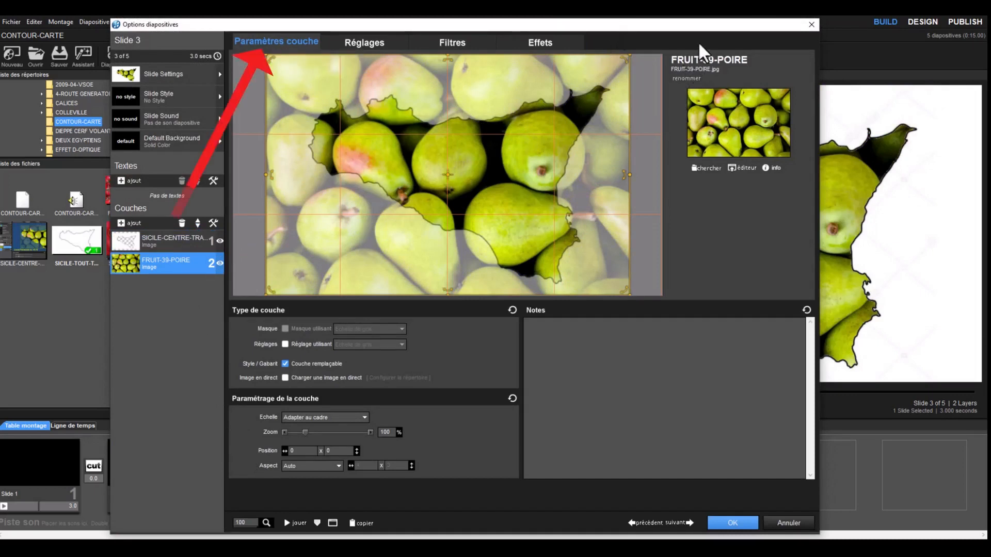
# Add the MERDEDESSUS image as the bottom layer of slide 3 and zoom it to 110% to fill the frame
pyautogui.moveTo(714, 24)
pyautogui.mouseDown()
pyautogui.moveTo(373, 52)
pyautogui.moveTo(745, 75)
pyautogui.moveTo(762, 49)
pyautogui.mouseUp()
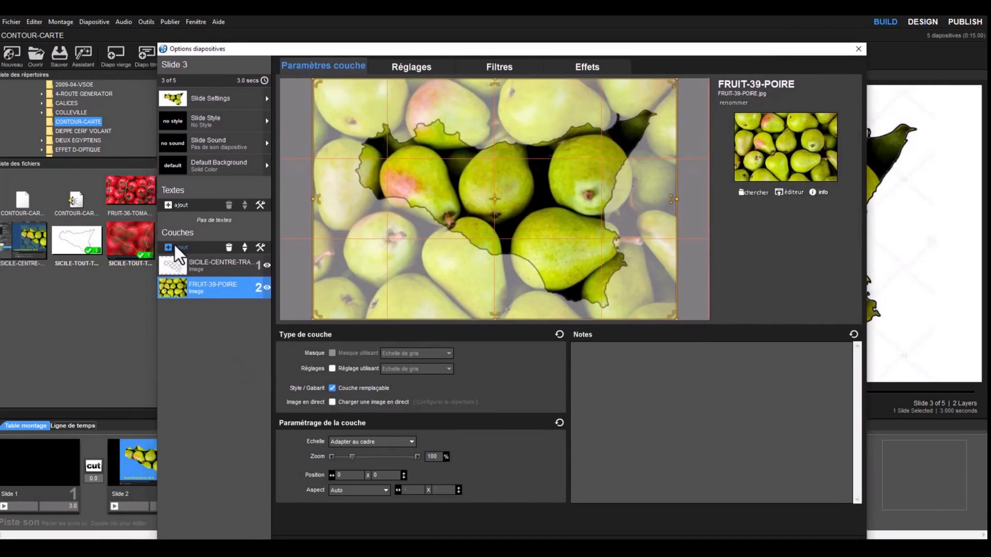
pyautogui.moveTo(574, 46); pyautogui.dragTo(692, 49)
pyautogui.moveTo(243, 195); pyautogui.dragTo(324, 335)
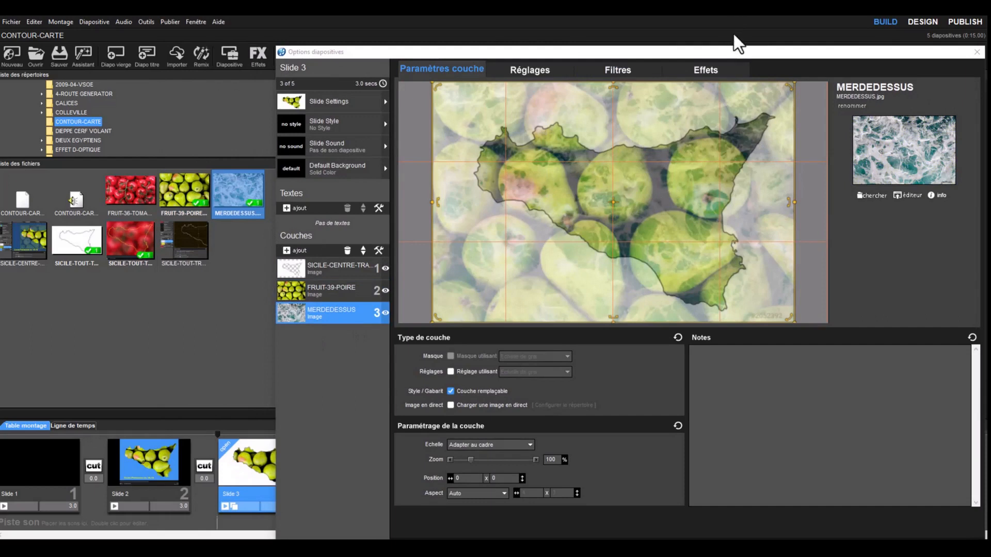
pyautogui.moveTo(734, 50); pyautogui.dragTo(579, 48)
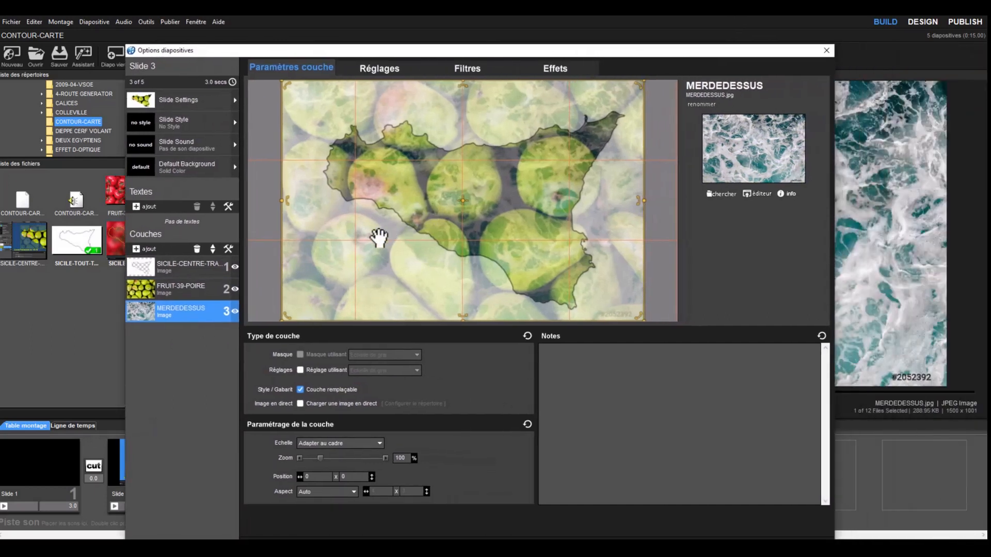
pyautogui.scroll(3, 449, 198)
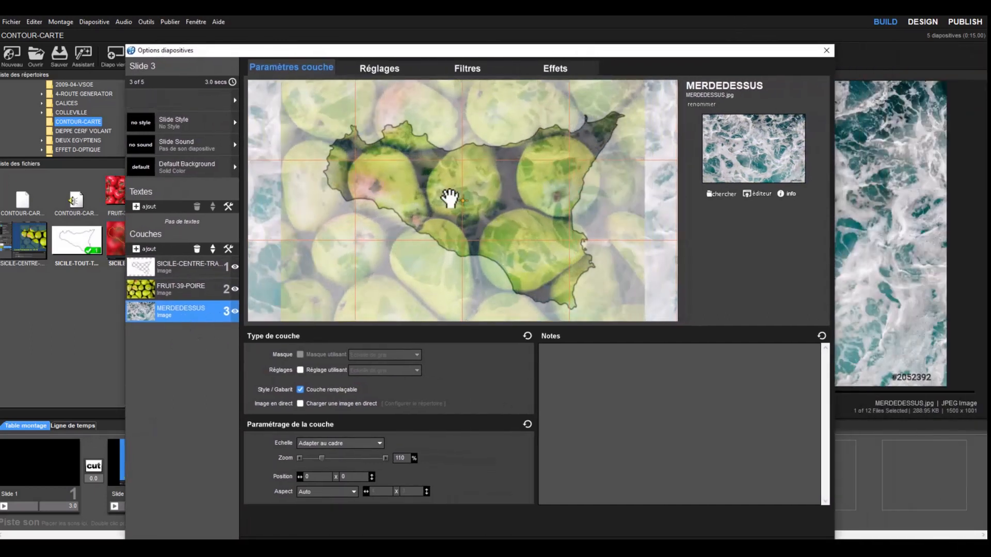
# Turn slide 3's Sicily map layer into a mask over the pears using Echelle de gris inversée, and apply the slide options
pyautogui.click(187, 266)
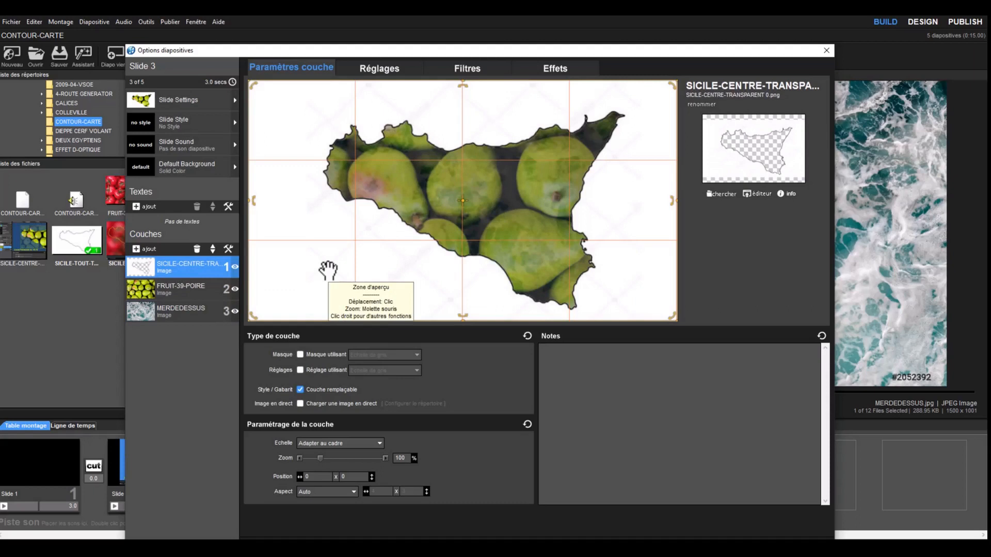
pyautogui.click(299, 354)
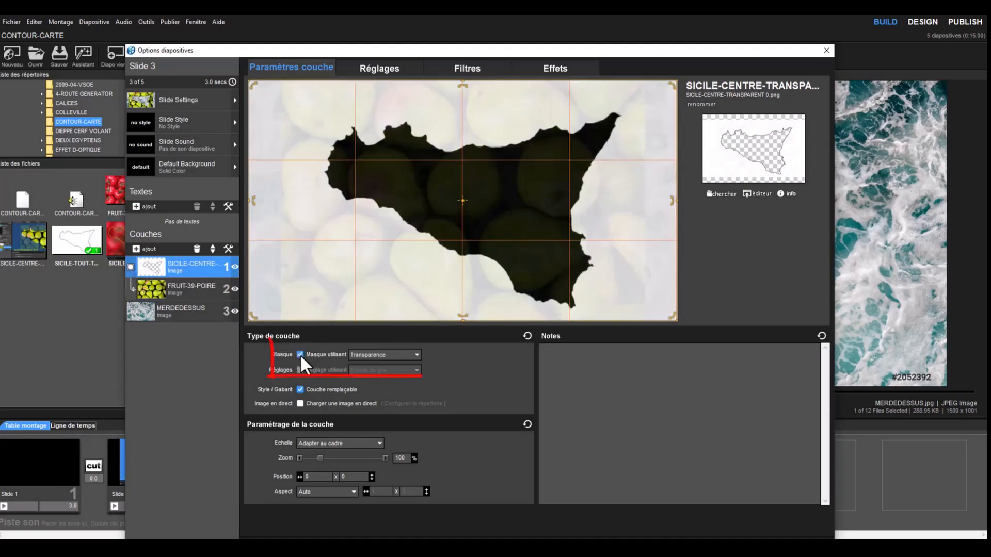
pyautogui.click(415, 354)
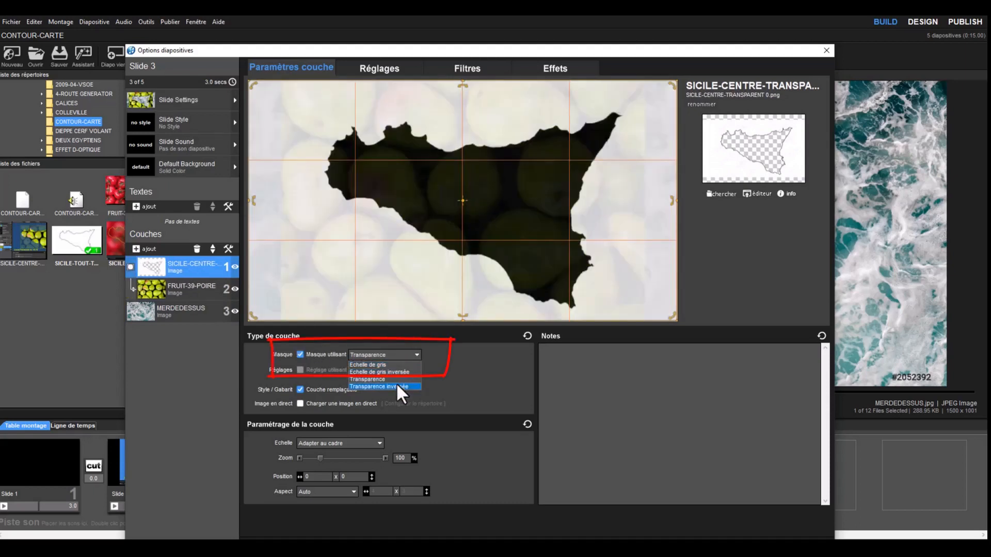
pyautogui.click(389, 370)
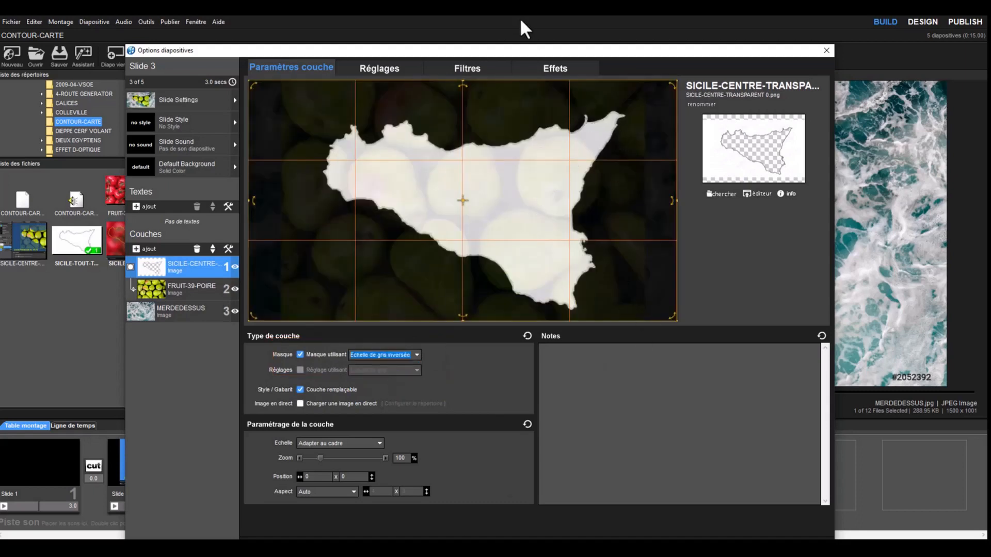
pyautogui.moveTo(524, 48); pyautogui.dragTo(523, 26)
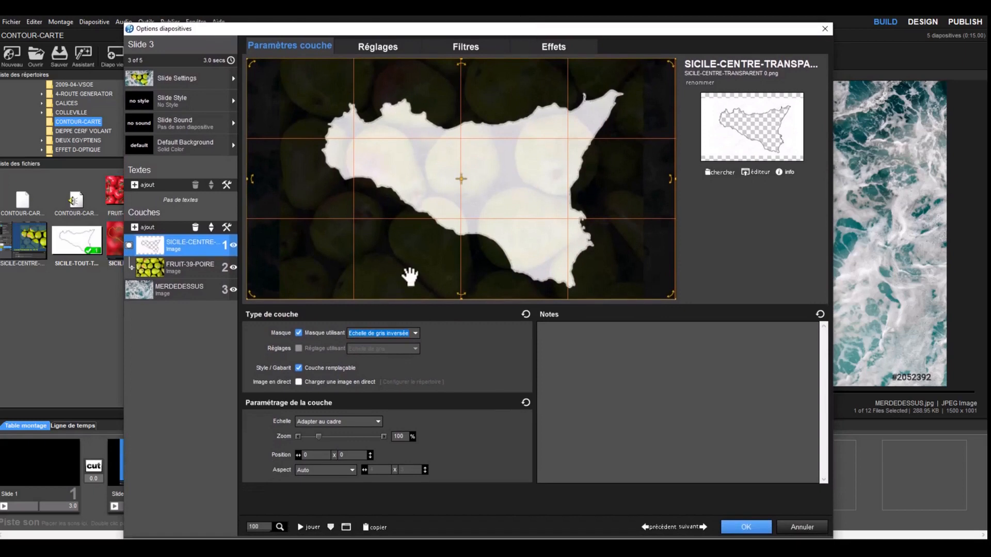
pyautogui.click(743, 529)
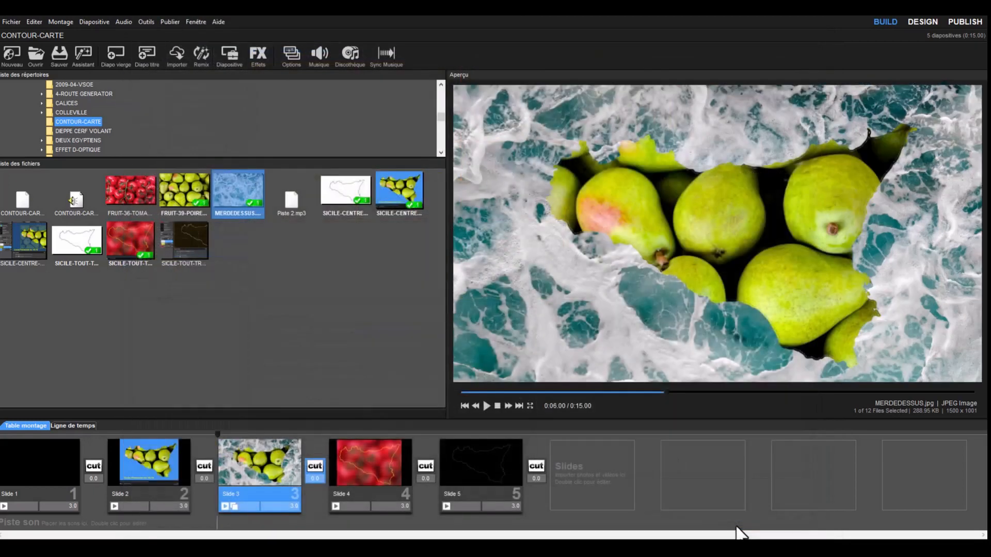
# Add a white solid colour layer to slide 3 and place it inside the Sicily mask above the pear layer
pyautogui.doubleClick(274, 463)
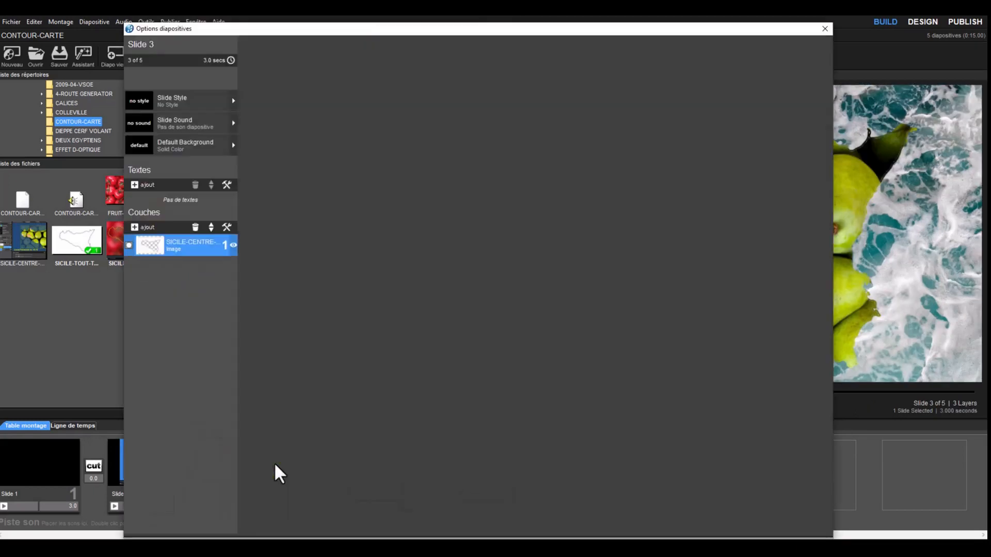
pyautogui.click(135, 226)
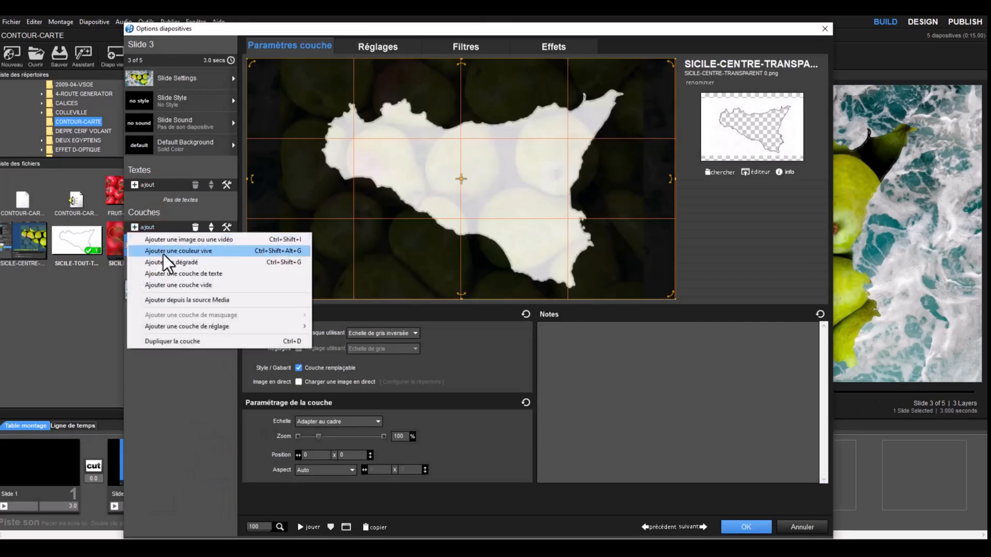
pyautogui.click(162, 253)
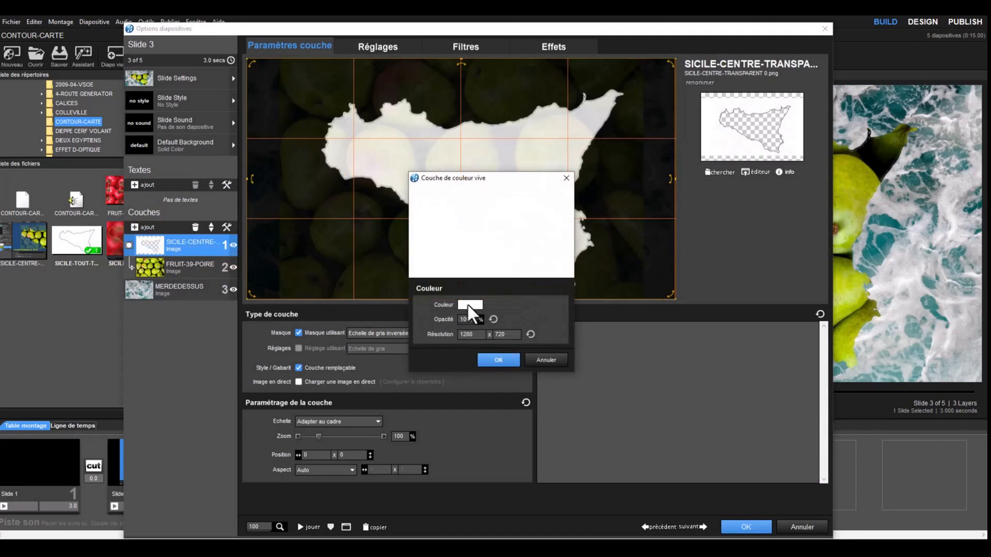
pyautogui.click(498, 358)
pyautogui.moveTo(173, 245); pyautogui.dragTo(178, 286)
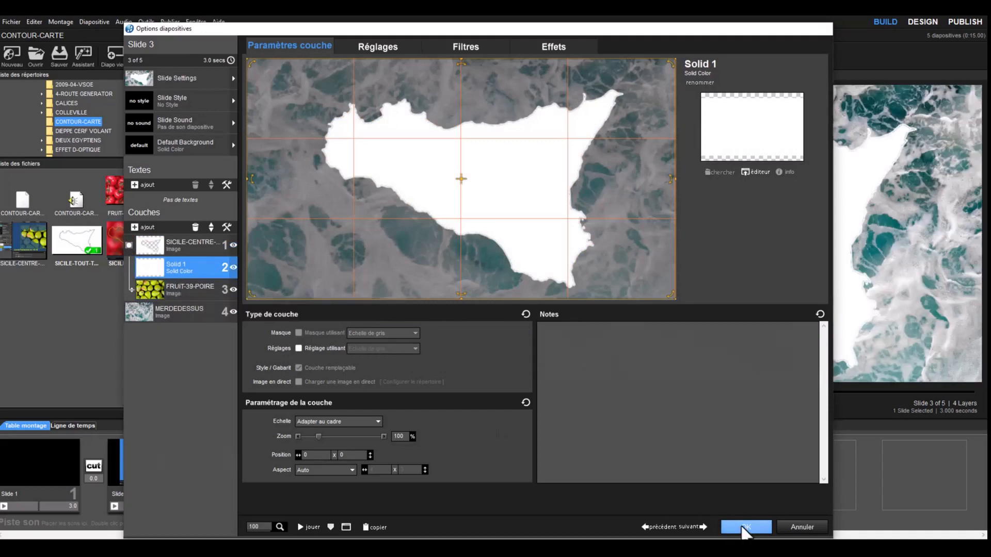
pyautogui.click(745, 526)
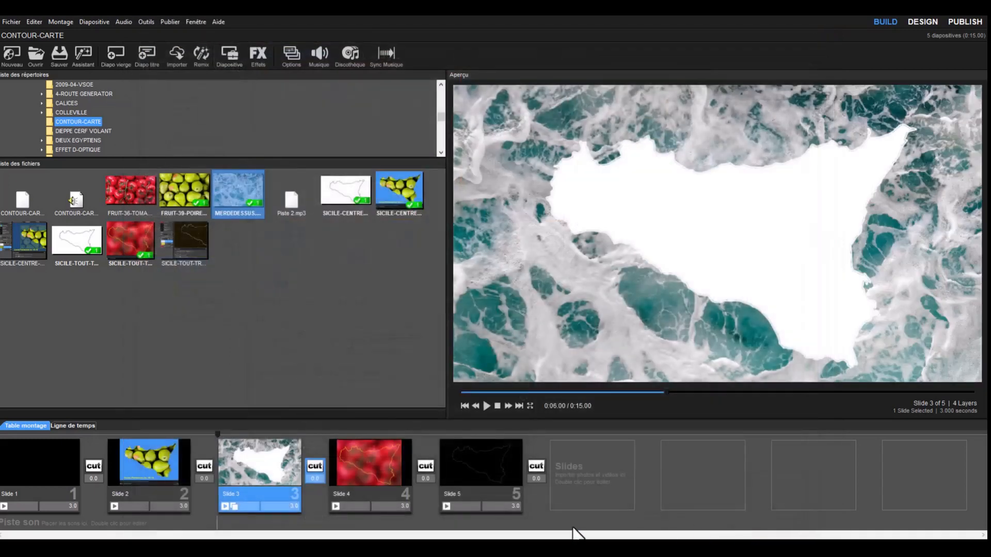
# Add the FRUIT-36-TOMATES image to slide 5 and set its blur (Flou) to 52%
pyautogui.click(383, 466)
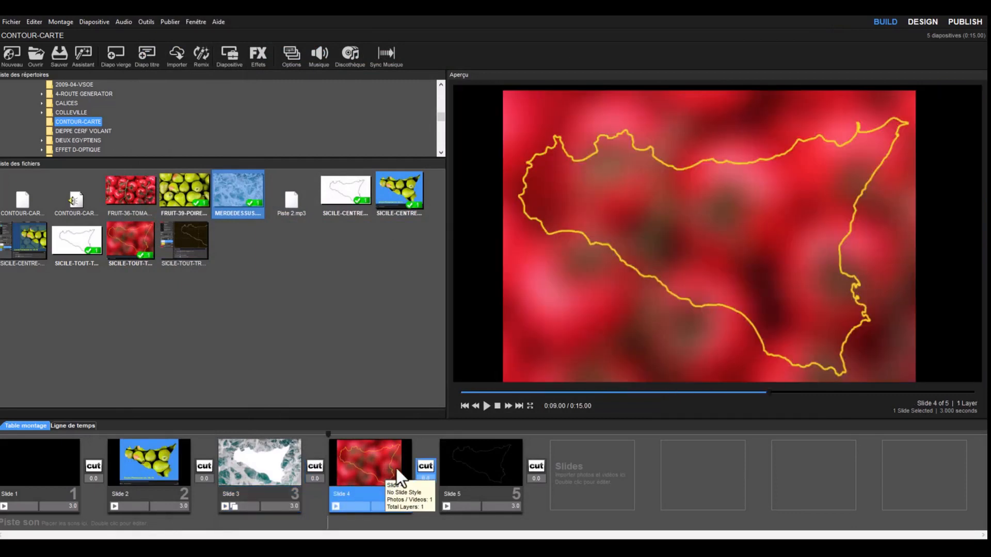
pyautogui.click(481, 466)
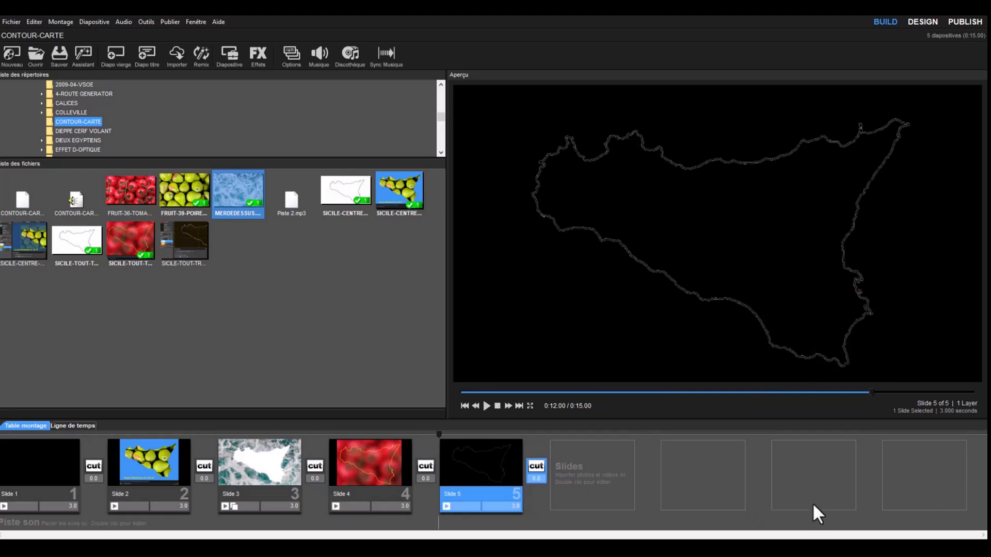
pyautogui.moveTo(131, 187); pyautogui.dragTo(485, 467)
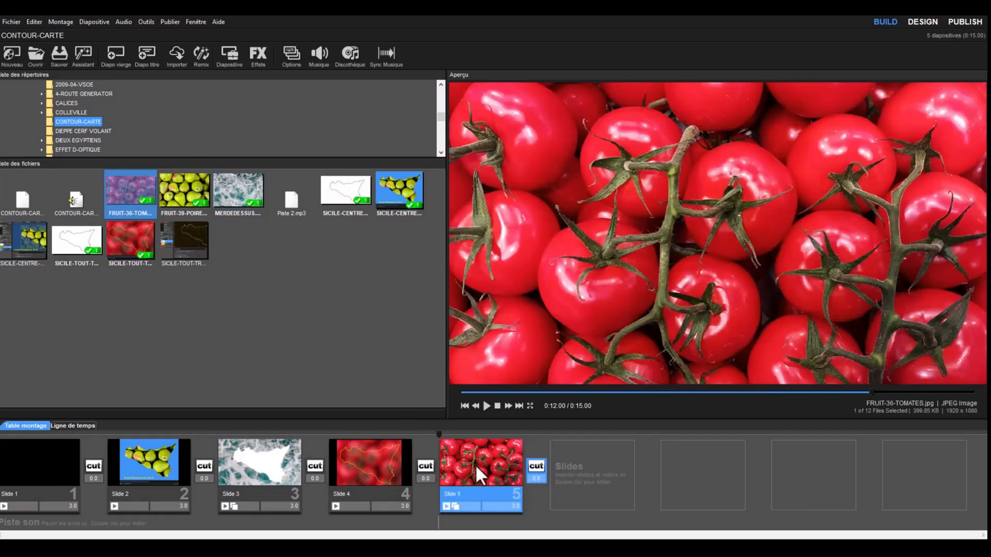
pyautogui.doubleClick(473, 466)
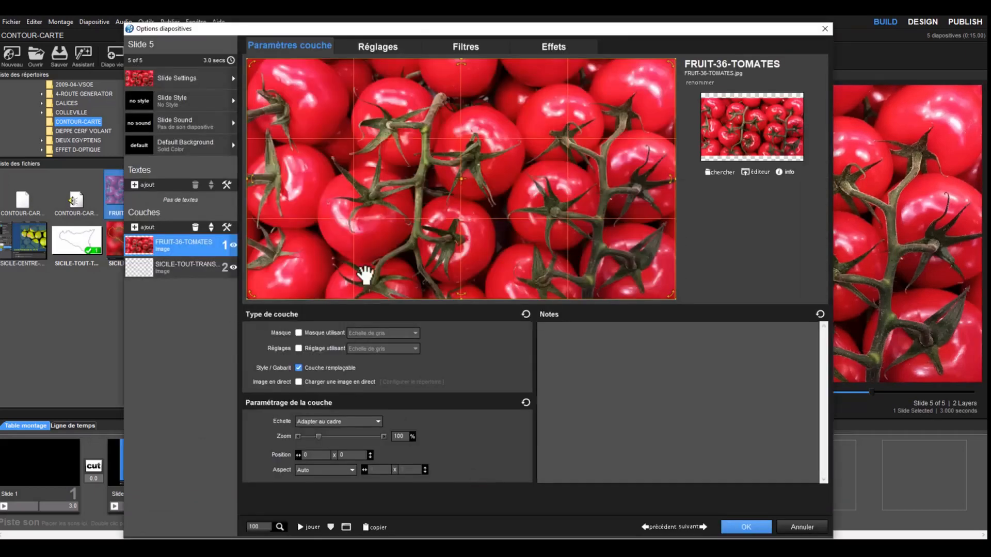
pyautogui.click(379, 45)
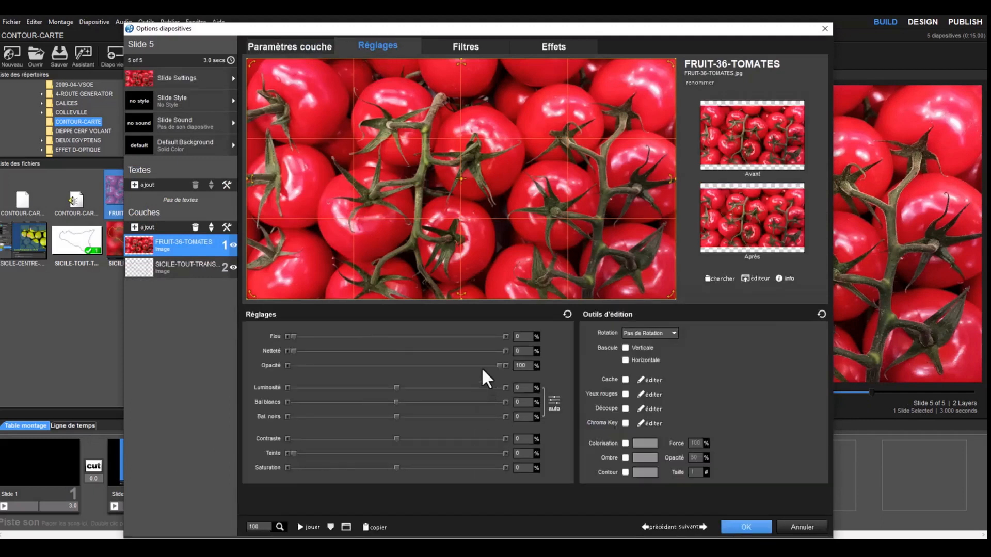
pyautogui.moveTo(293, 336); pyautogui.dragTo(400, 346)
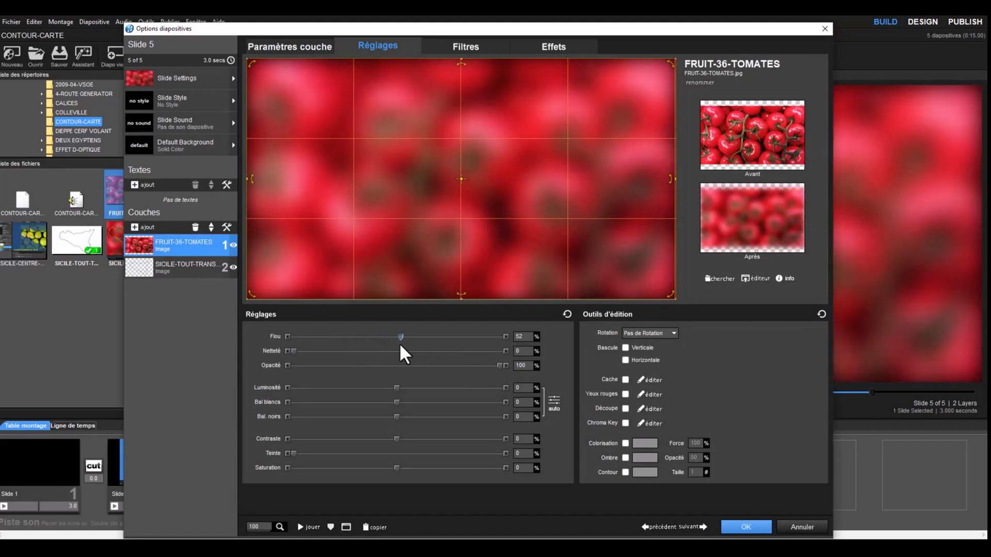
# Move the tomato layer below the Sicily outline and insert an orange solid colour layer (RGB 233, 163, 43) between them
pyautogui.click(210, 228)
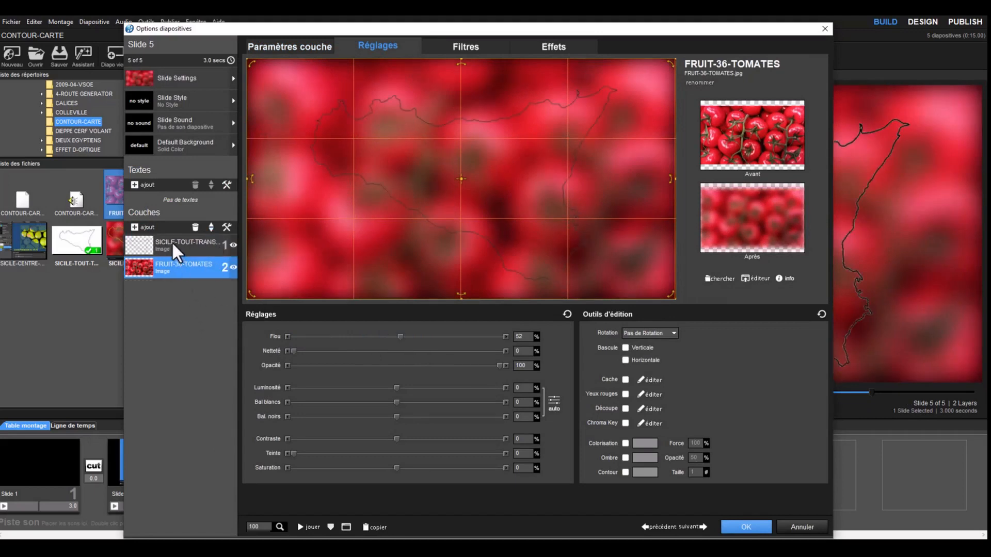
pyautogui.click(137, 227)
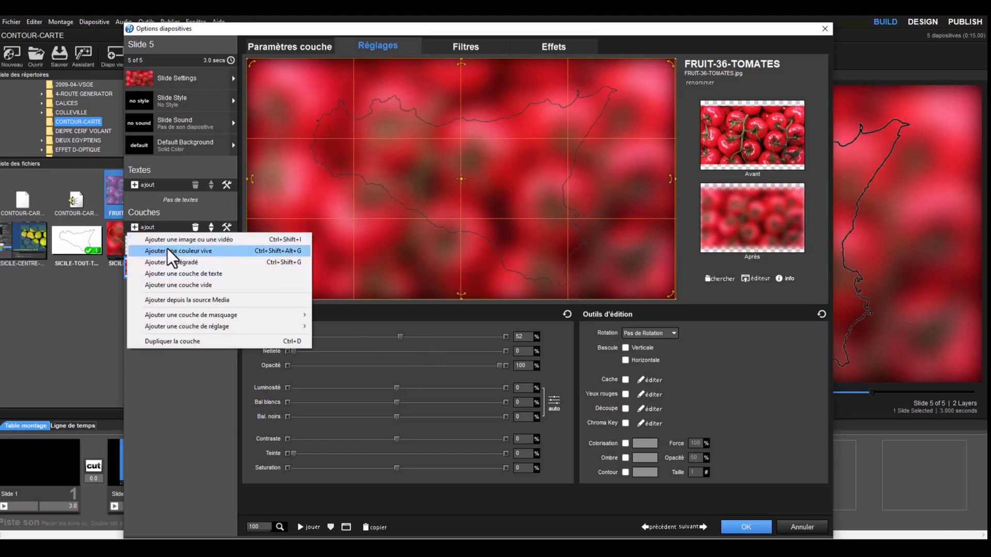
pyautogui.click(167, 251)
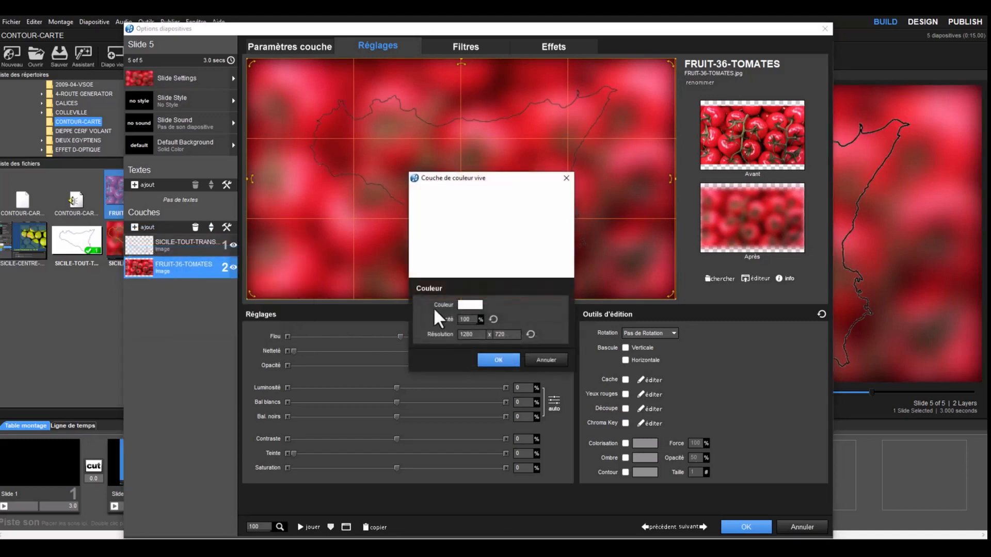
pyautogui.click(467, 304)
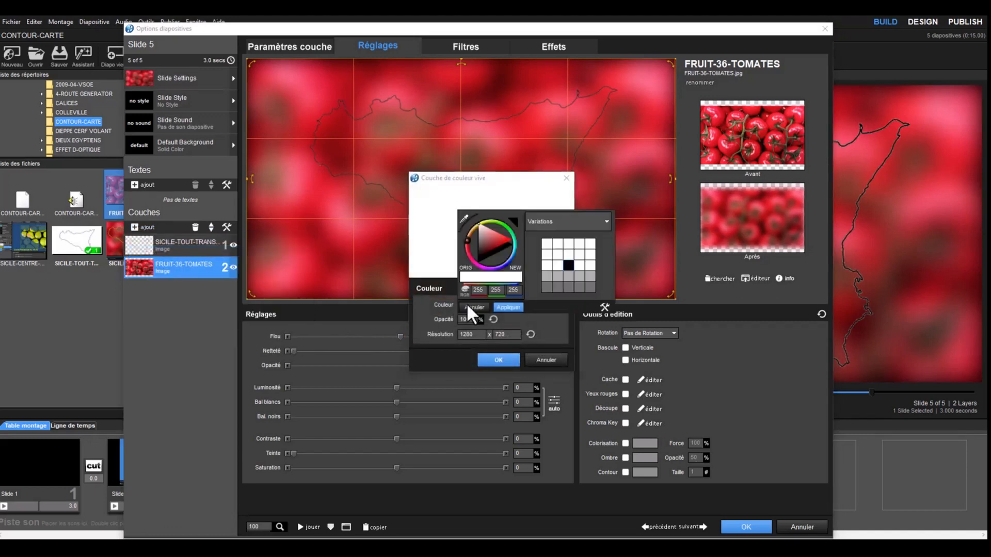
pyautogui.click(472, 225)
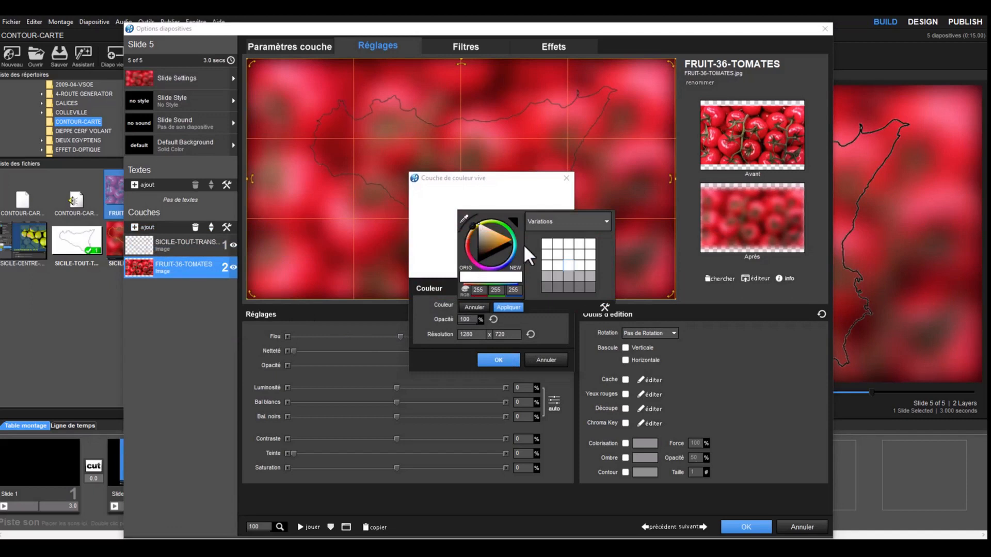
pyautogui.click(503, 238)
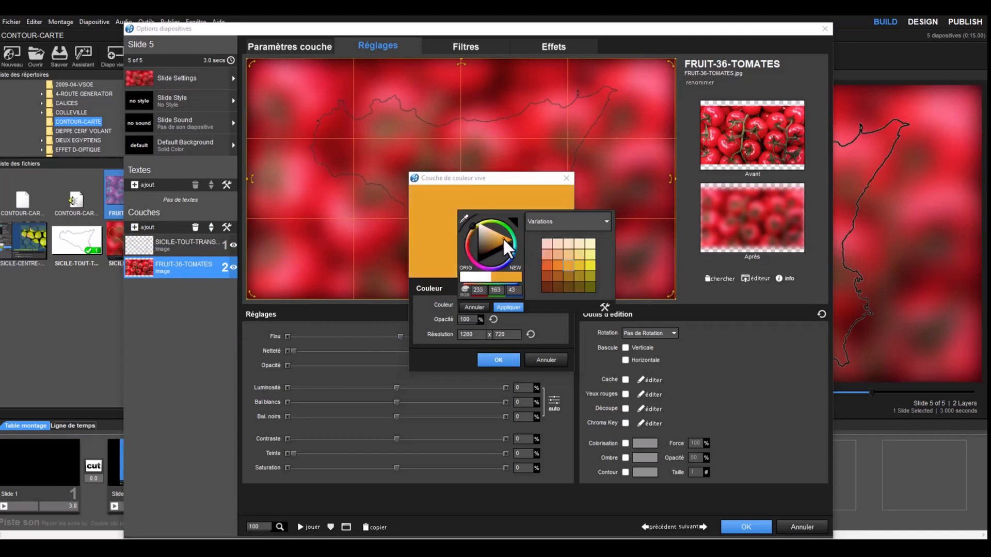
pyautogui.click(508, 305)
pyautogui.click(499, 360)
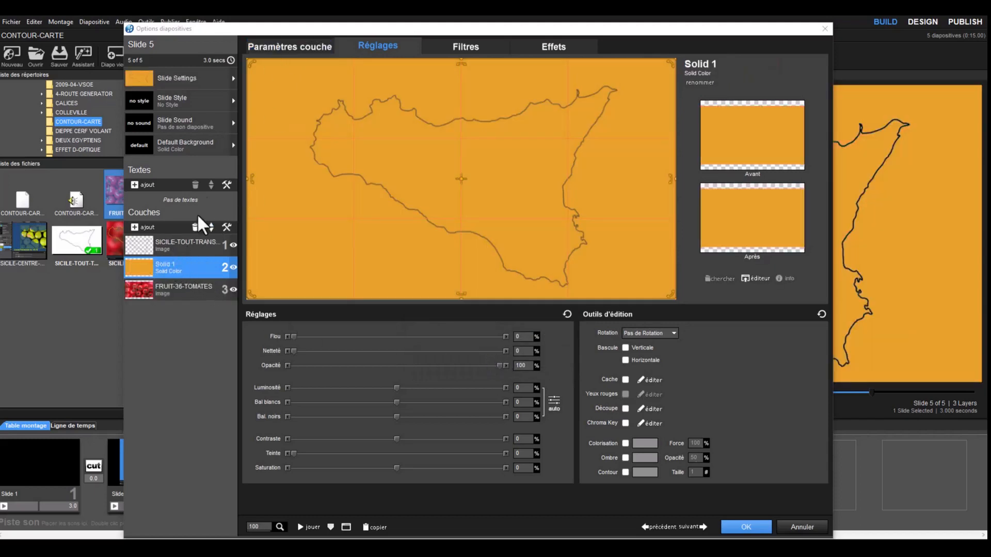
# Make slide 5's Sicily outline layer a Transparence mask over the orange solid colour and apply the slide options
pyautogui.click(188, 237)
pyautogui.click(279, 43)
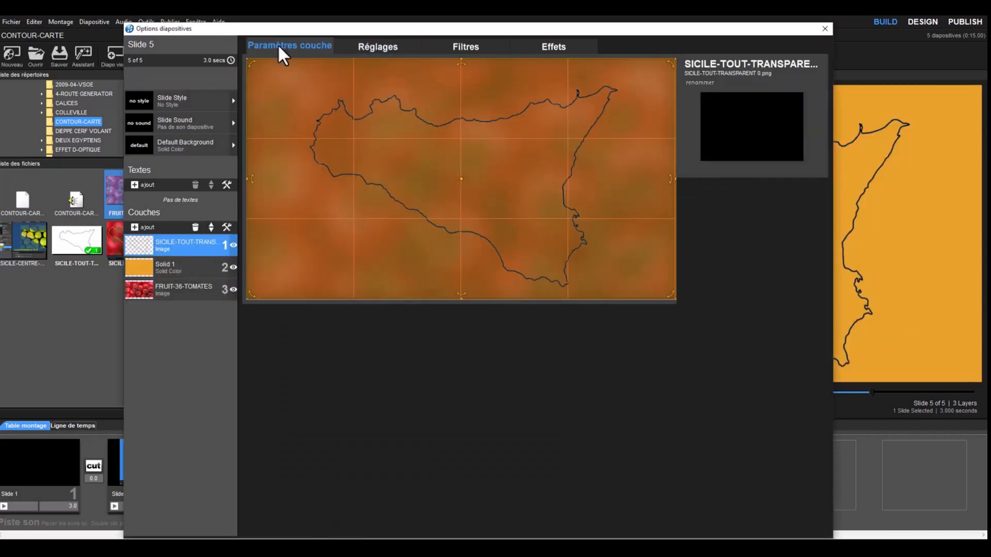
pyautogui.click(298, 333)
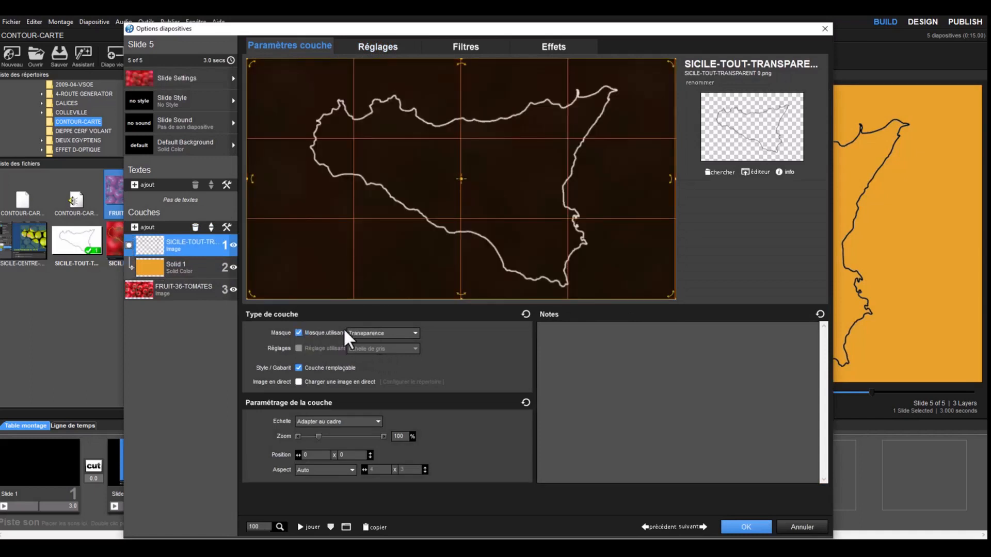
pyautogui.click(736, 520)
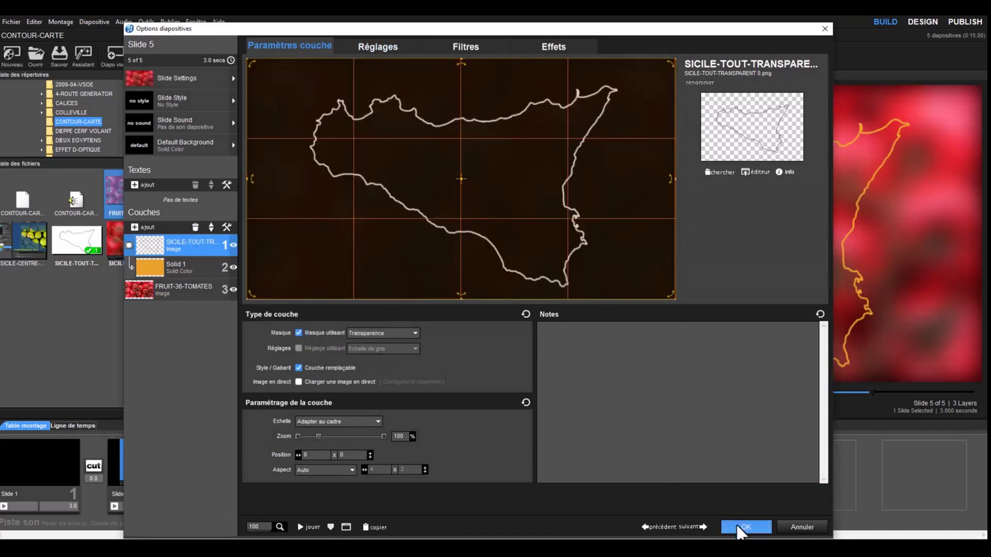